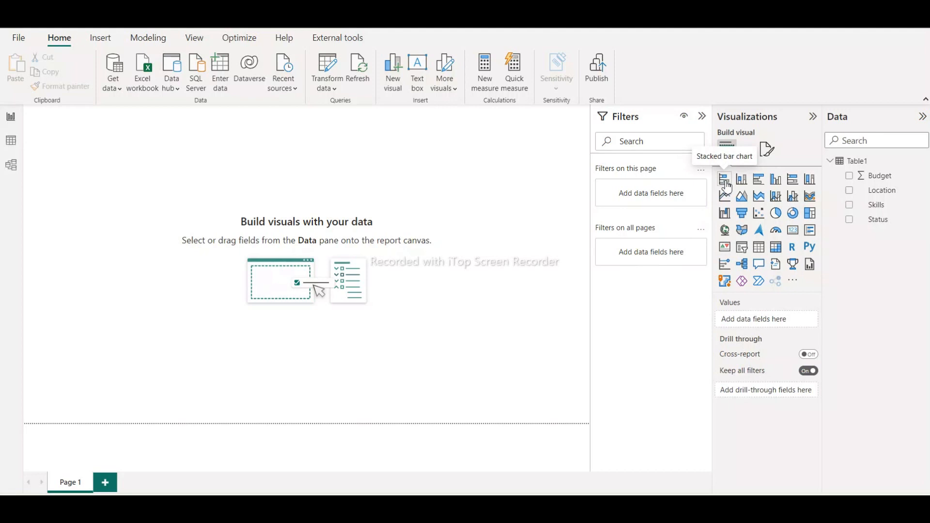
Insert a stacked bar chart with Status on the Y-axis and Budget on the X-axis, and turn on its data labels.
click(725, 180)
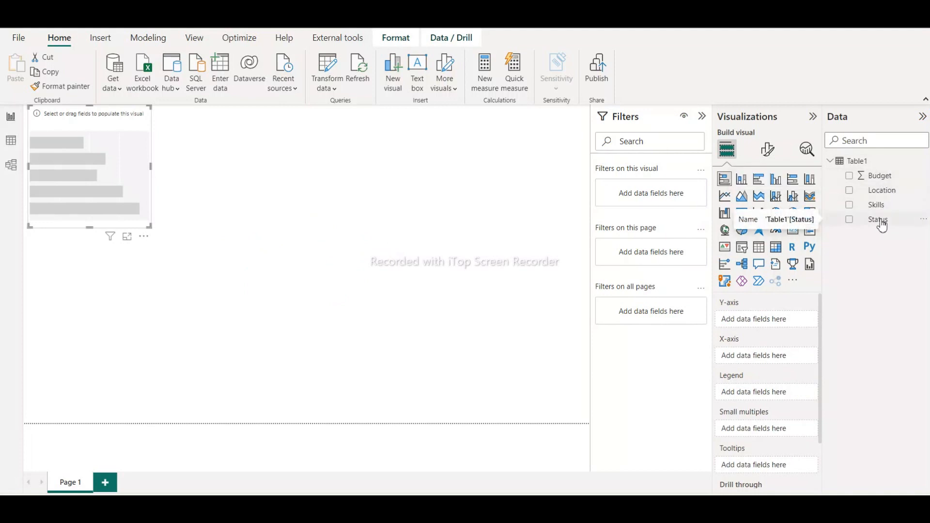
drag(881, 226, 776, 322)
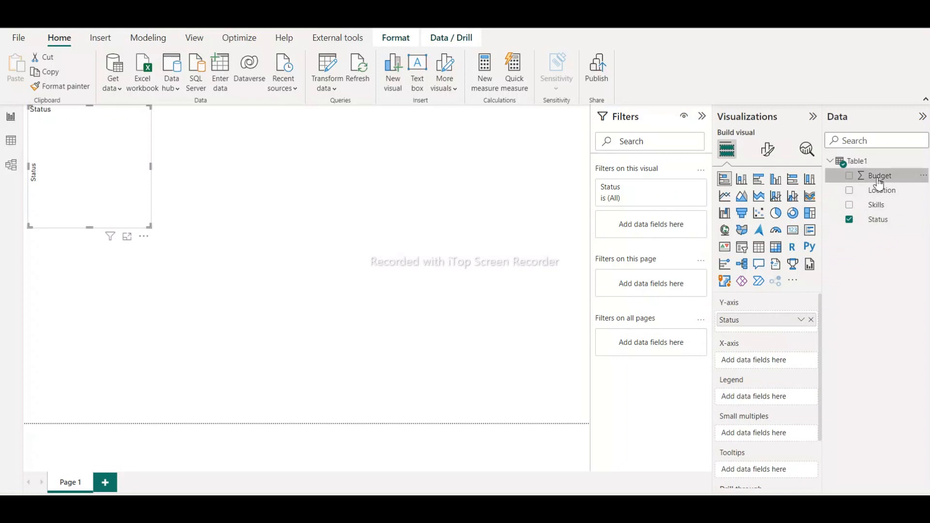
drag(877, 177, 771, 367)
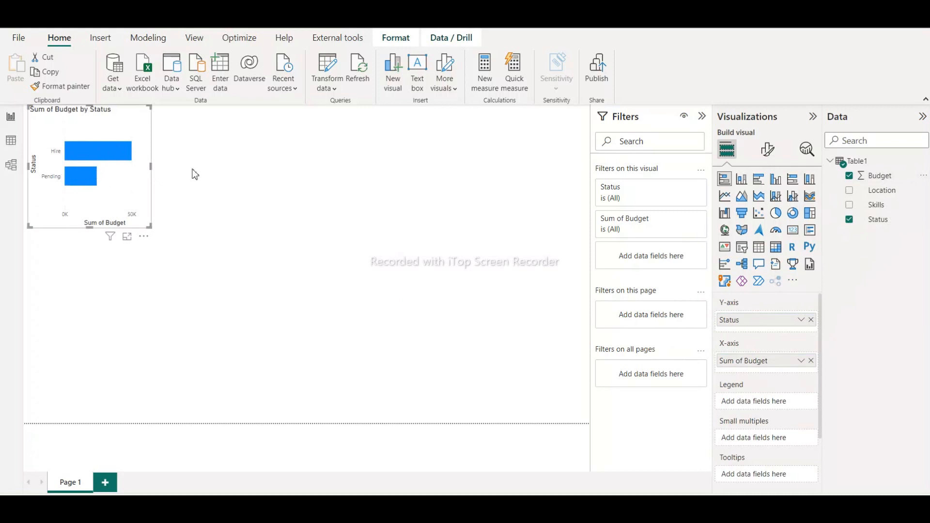
click(768, 150)
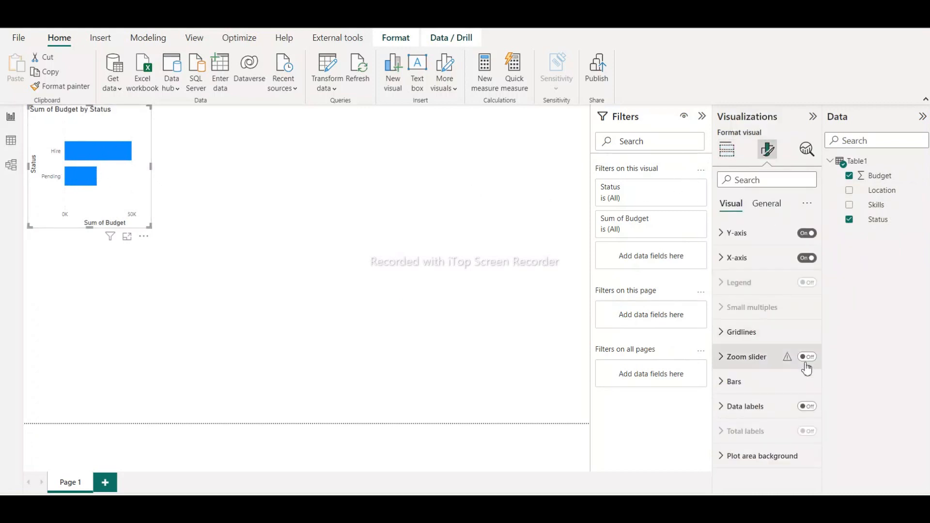
click(813, 411)
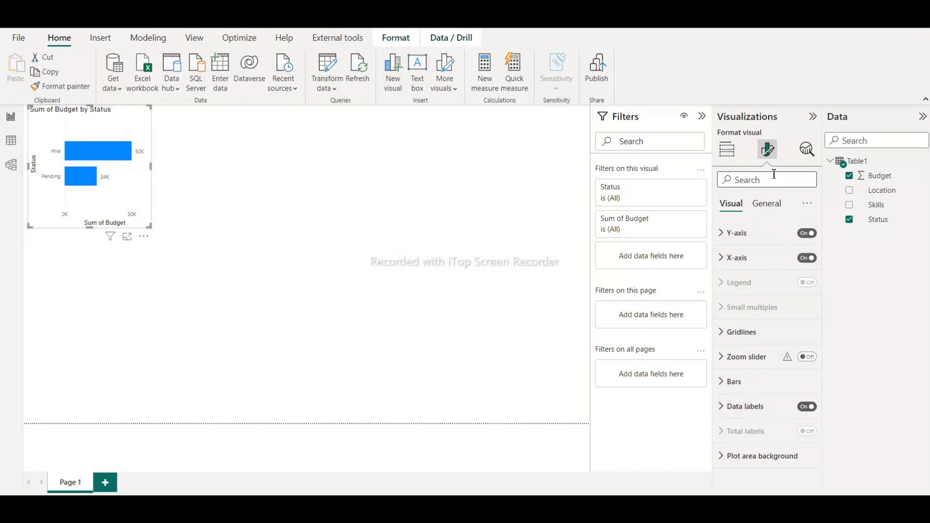
Change the bar chart's title to "Budget by Status".
click(768, 206)
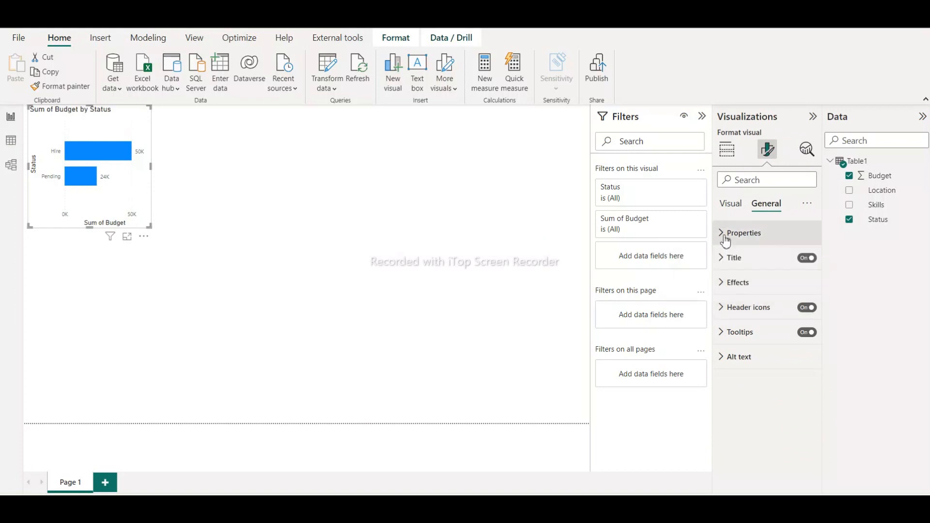
click(722, 260)
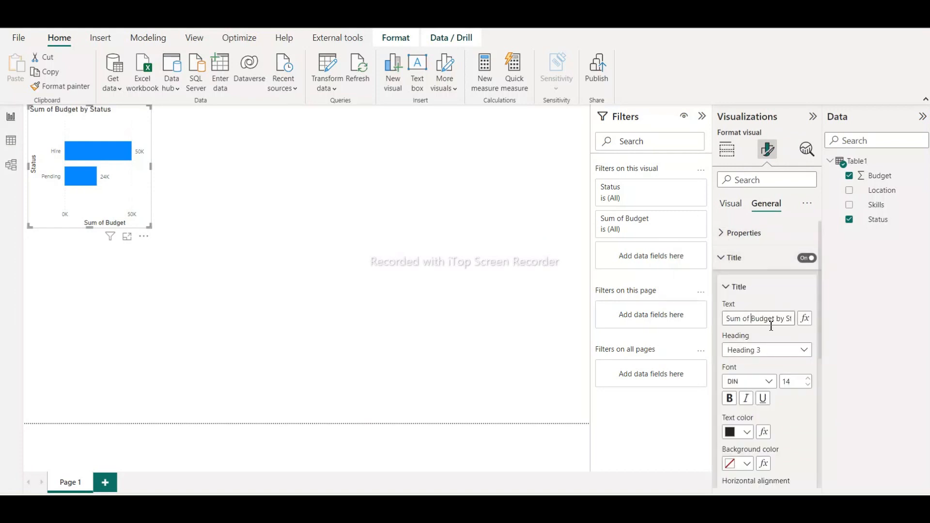
key(BackSpace)
key(BackSpace)
key(BackSpace)
key(BackSpace)
key(BackSpace)
key(BackSpace)
key(BackSpace)
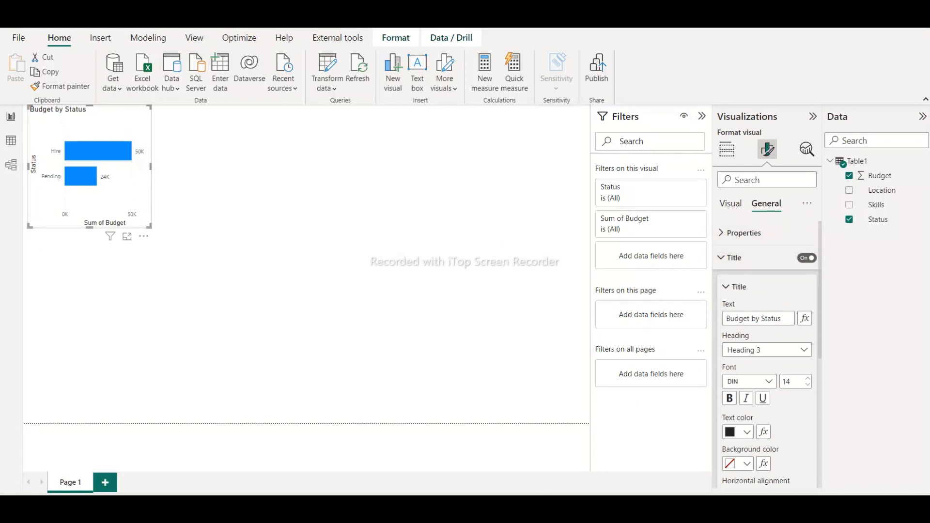
scroll(767, 339, down, 3)
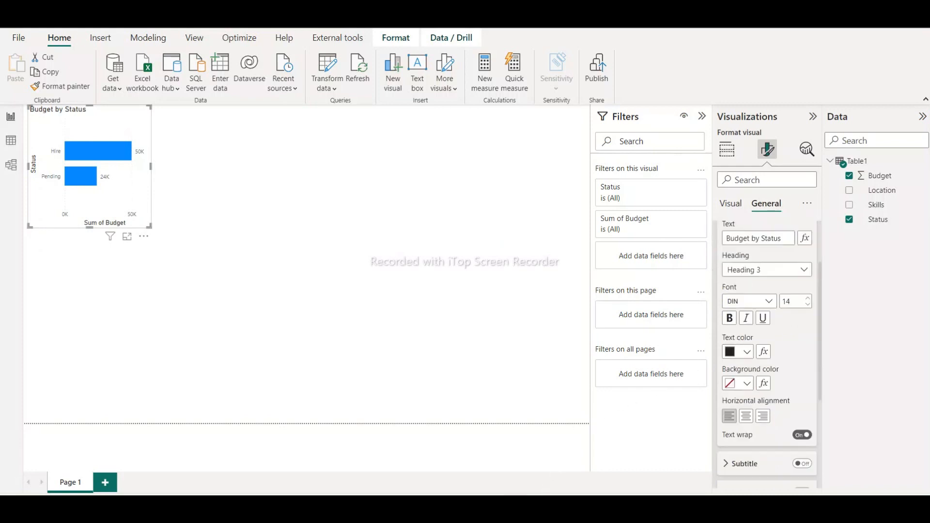
Add the Status field as the legend of the Budget by Status bar chart.
click(730, 204)
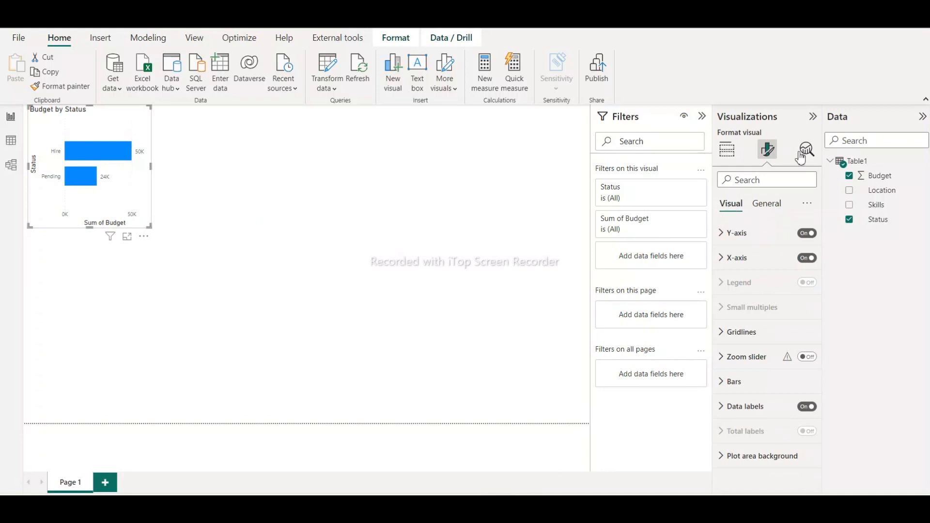
click(727, 150)
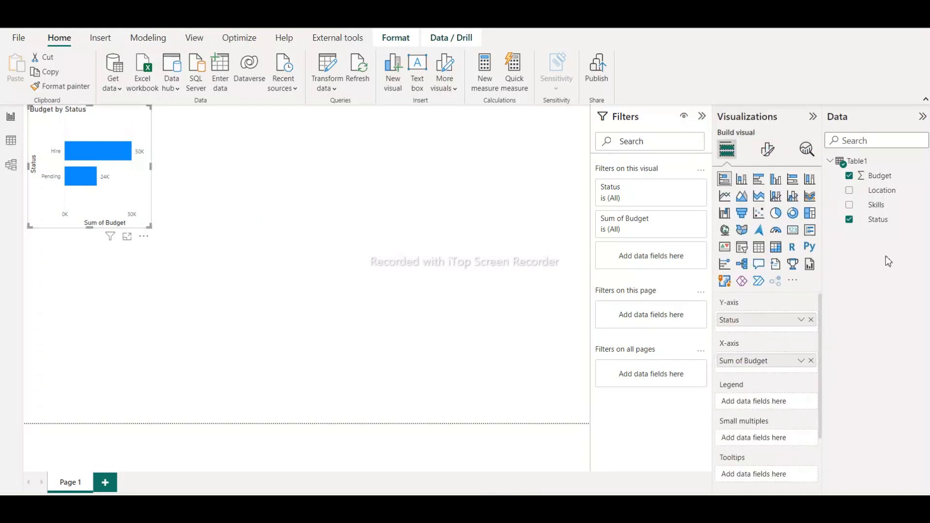
drag(877, 224, 757, 408)
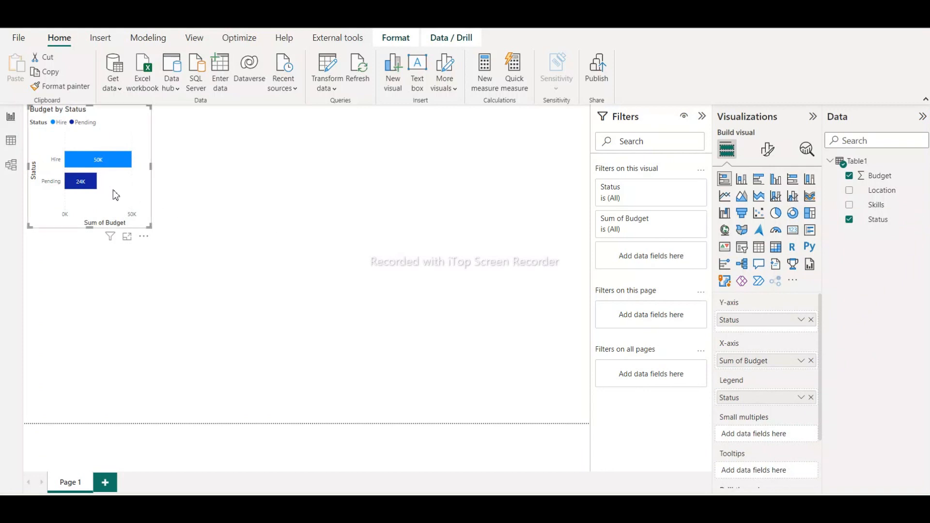
Duplicate the bar chart, place the copy to the right of the original, and remove Status from the copy's Y-axis.
click(166, 193)
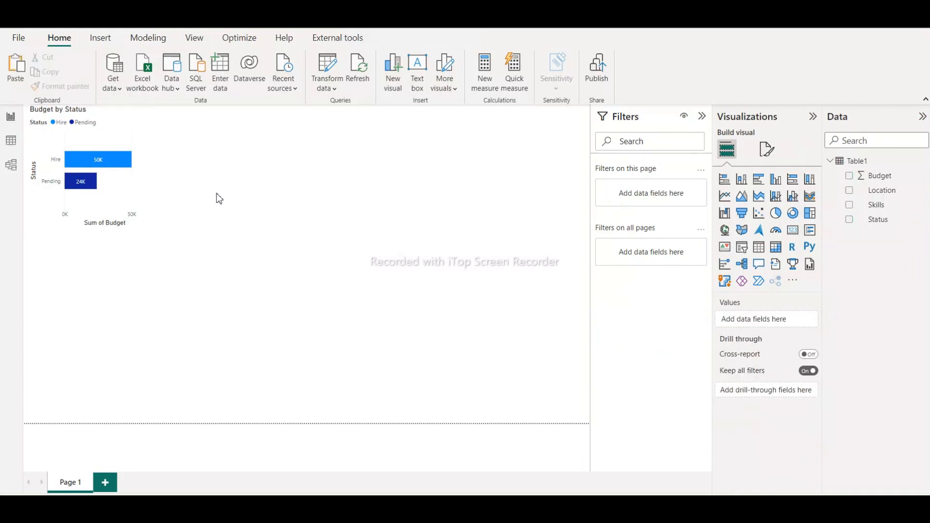
key(ctrl+v)
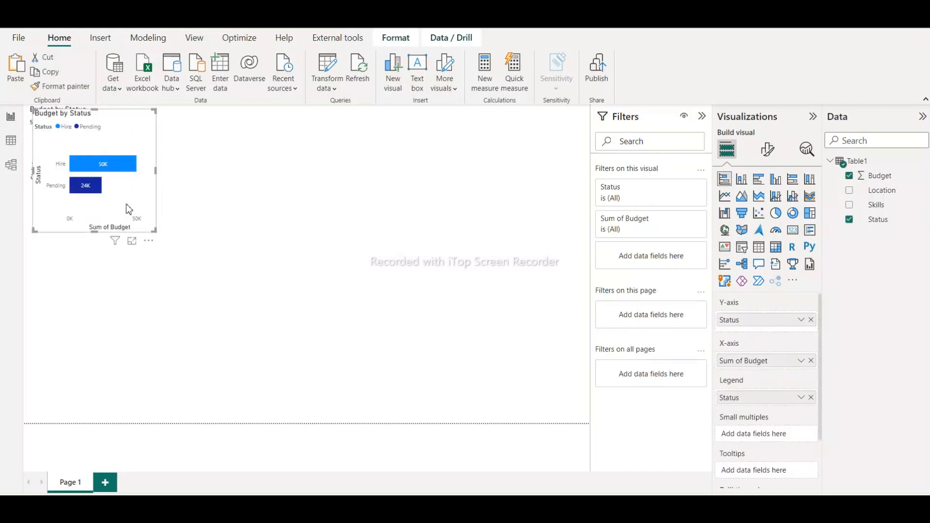
drag(128, 210, 291, 209)
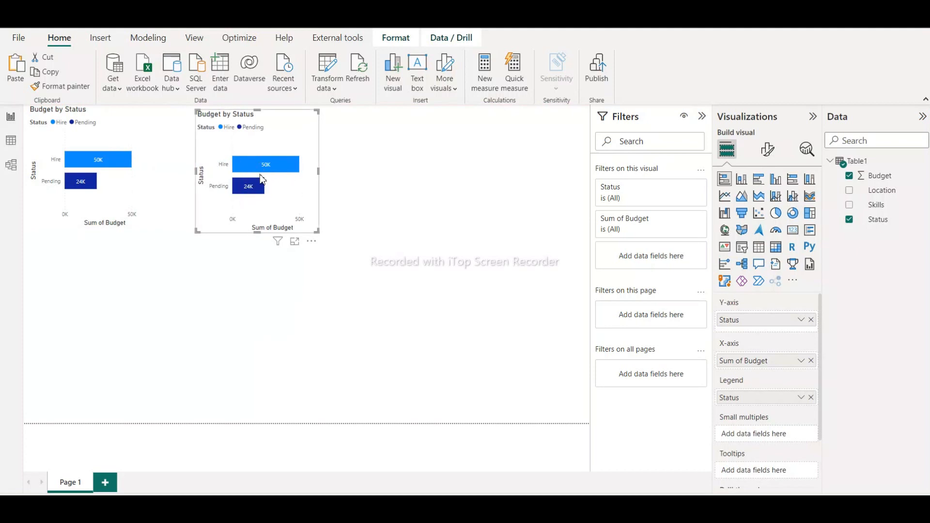
click(811, 321)
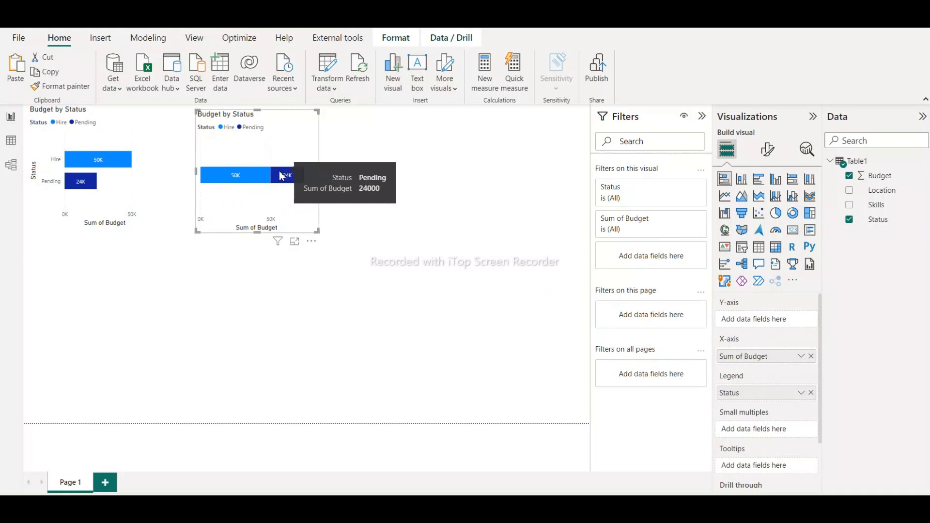
mouse_move(224, 179)
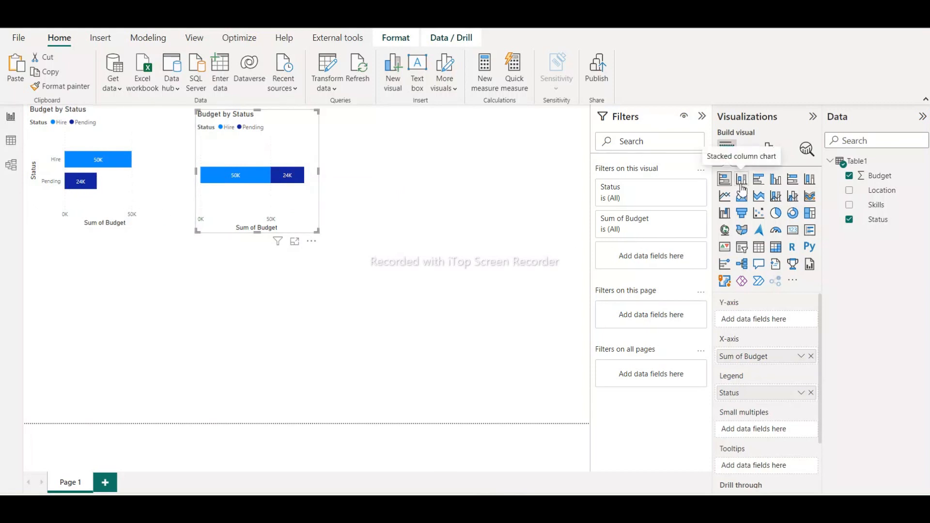
Convert both Budget by Status charts to stacked column charts, setting Status again as the legend of the first one.
click(141, 196)
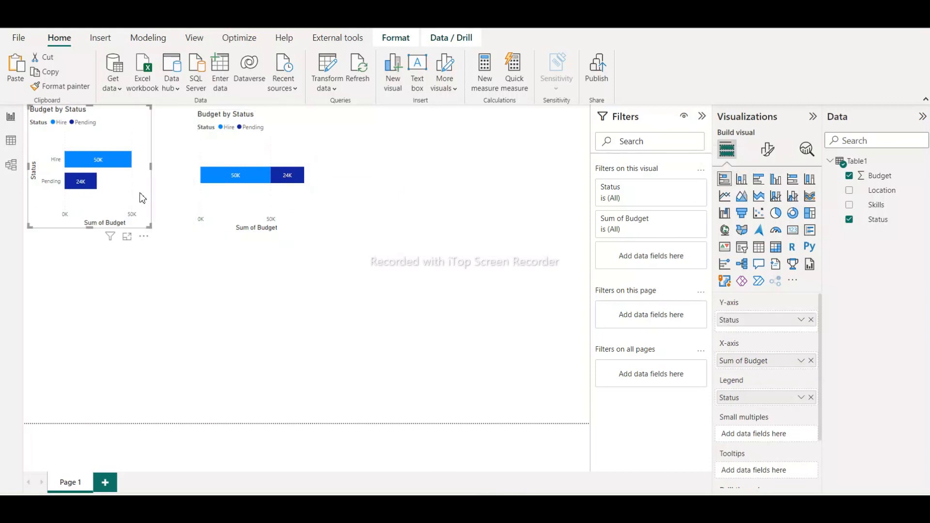
click(742, 180)
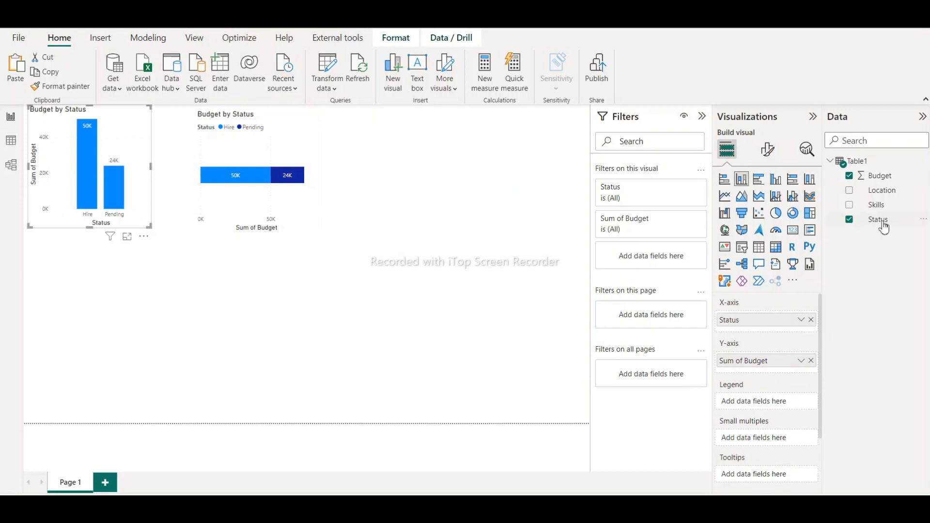
drag(884, 226, 769, 405)
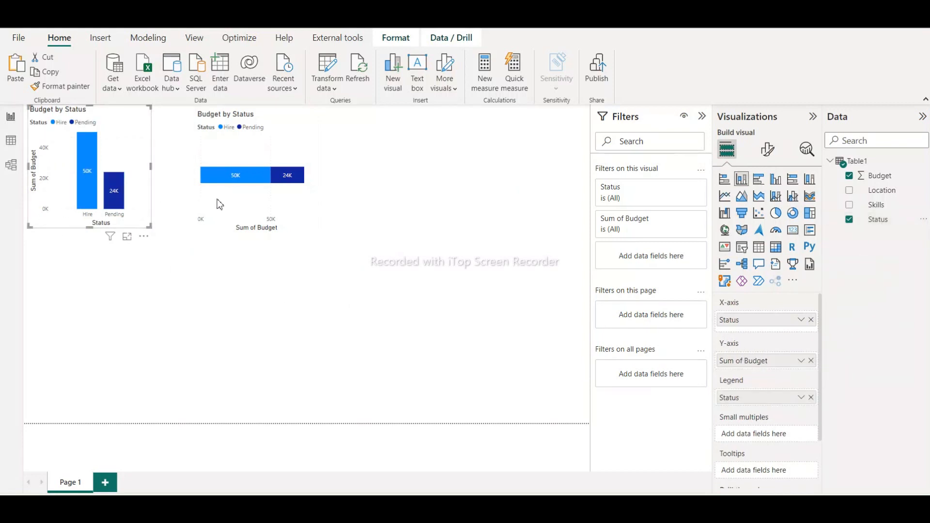
click(251, 196)
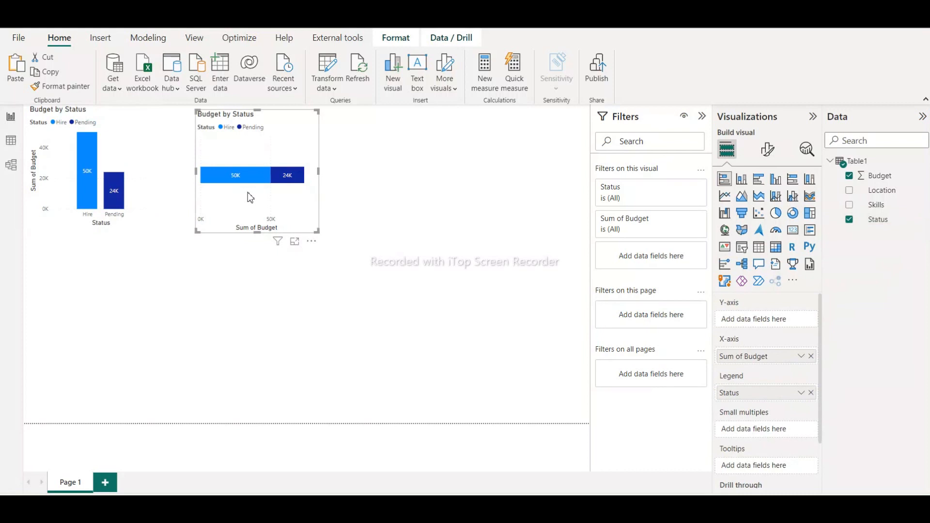
click(742, 179)
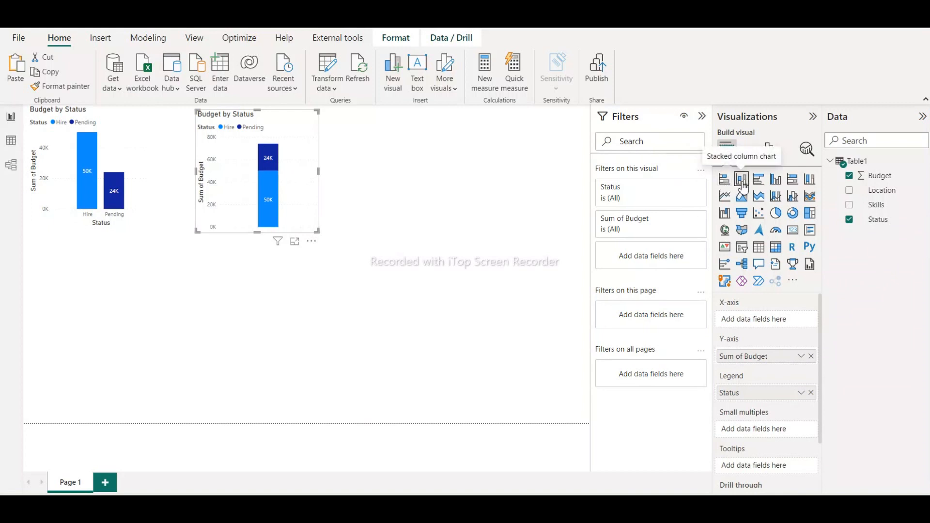
Insert a new clustered bar chart and place it to the right of the two column charts.
click(480, 265)
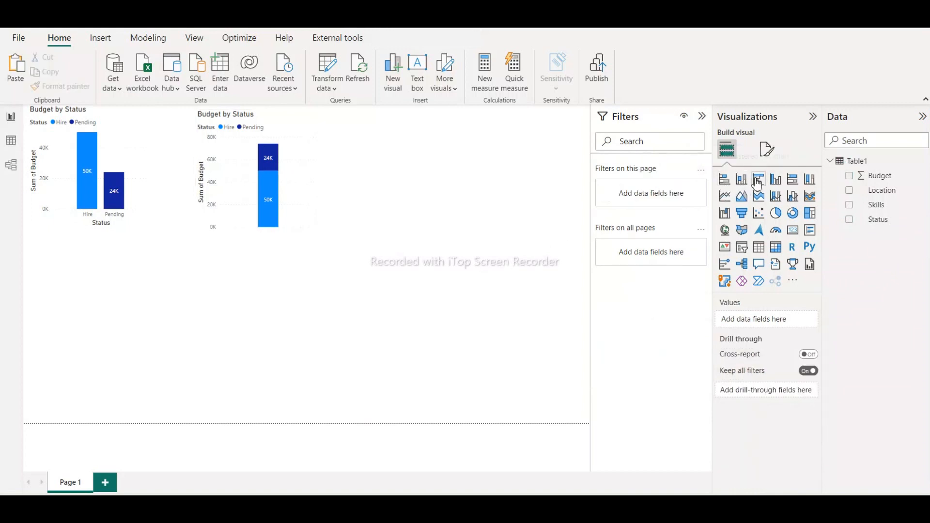
click(758, 179)
drag(77, 313, 429, 190)
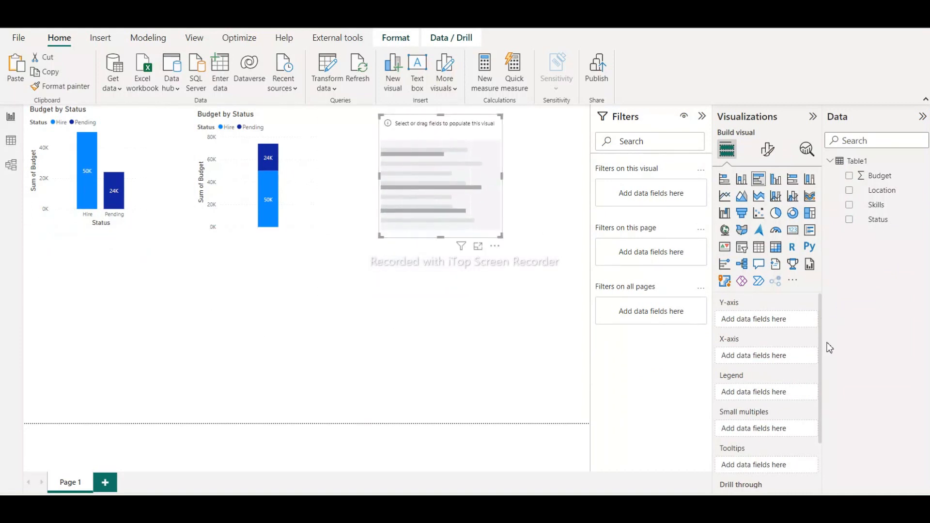
Fill the new chart with Status, Skills as the legend and Budget, and convert it to a clustered column chart.
click(849, 221)
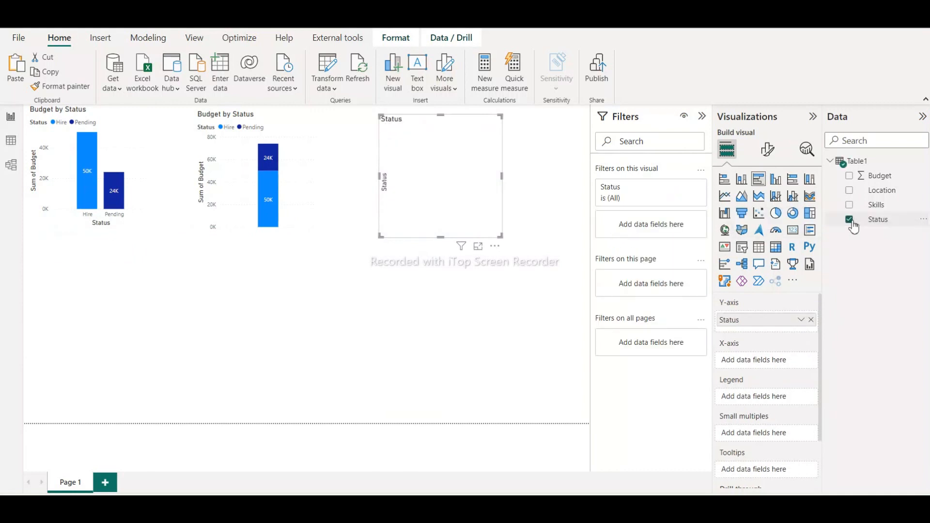
click(849, 206)
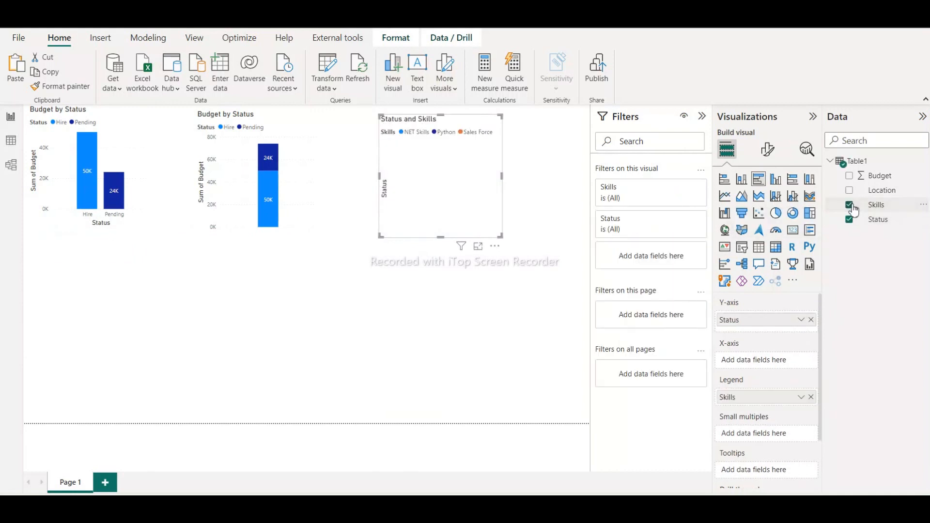
click(849, 176)
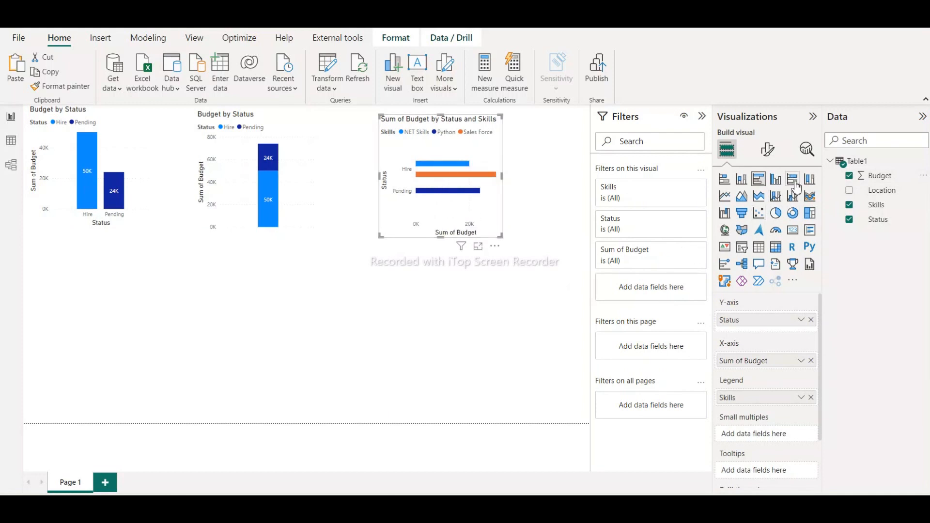
click(776, 180)
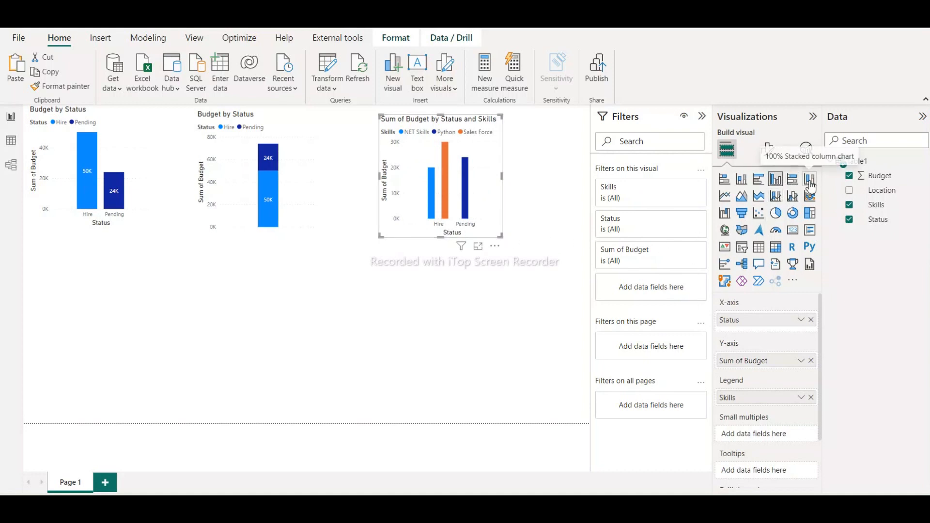
Insert a separate 100% stacked column chart with Budget on the Y-axis and Skills on the X-axis.
click(362, 316)
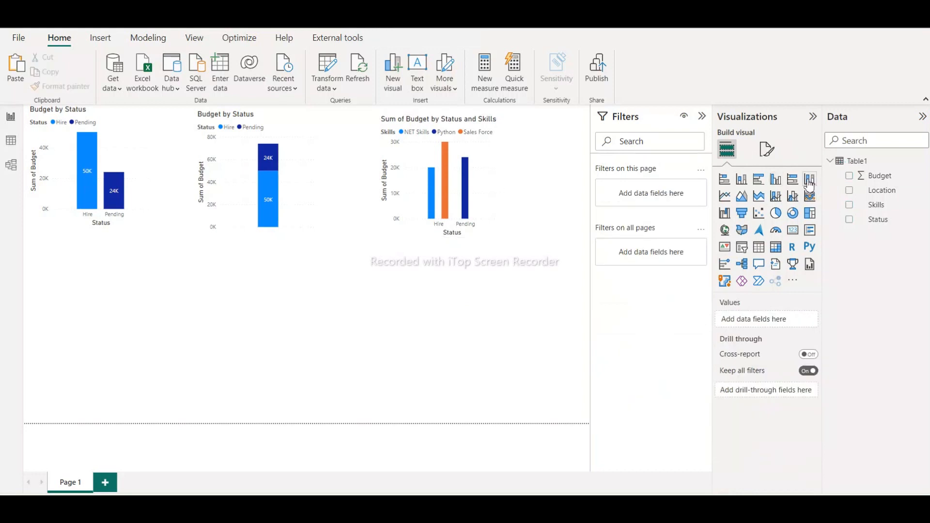
click(809, 179)
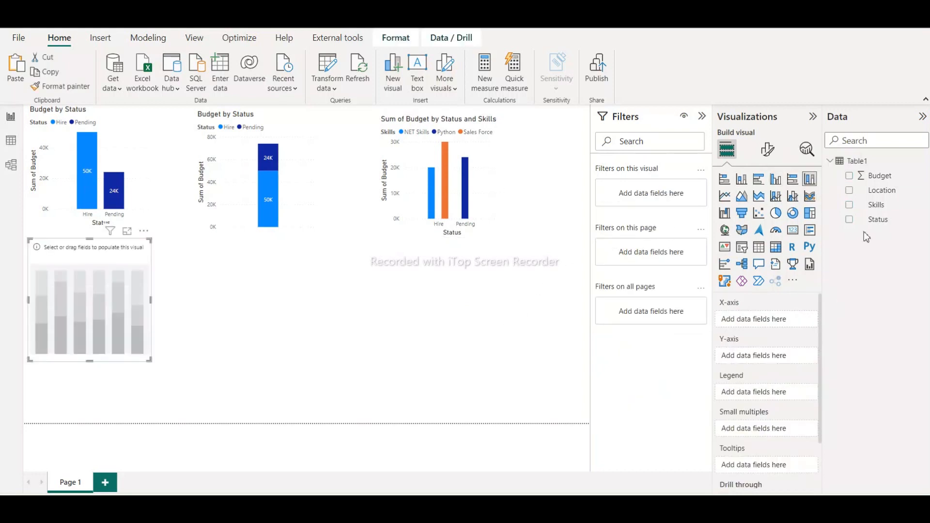
click(850, 178)
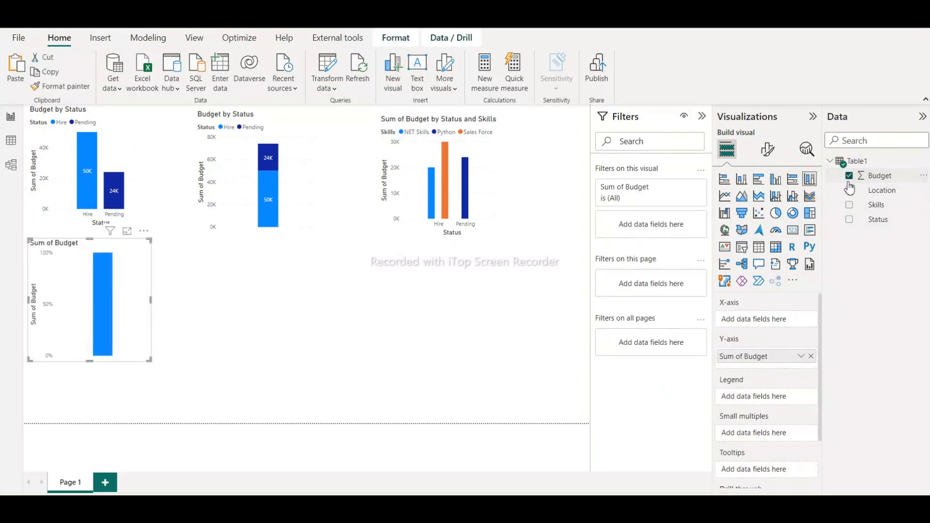
click(850, 205)
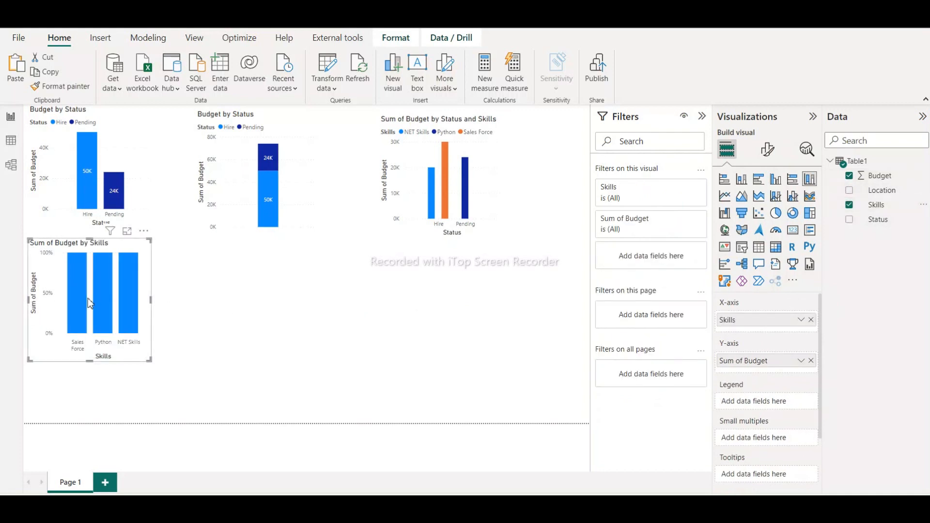
Move Skills from the X-axis to the legend of the 100% stacked column chart and turn on its data labels.
mouse_move(81, 302)
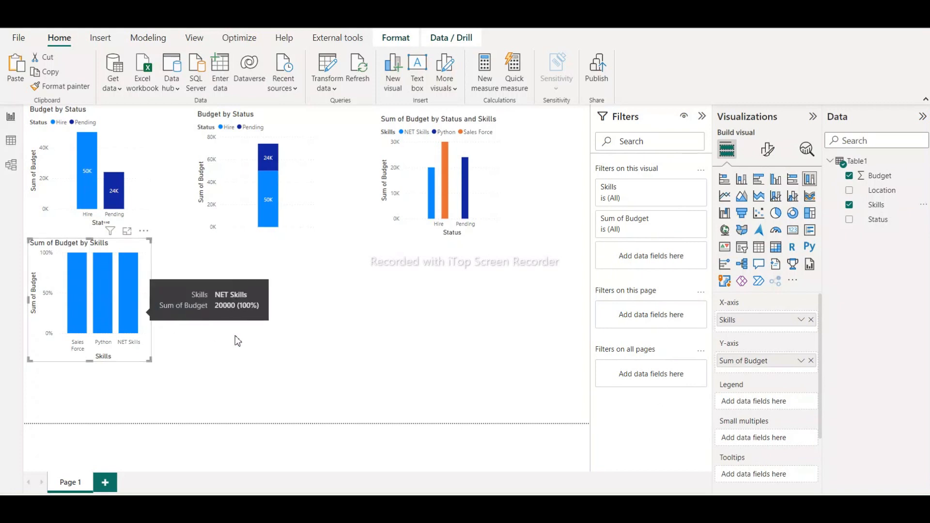
drag(755, 327, 727, 399)
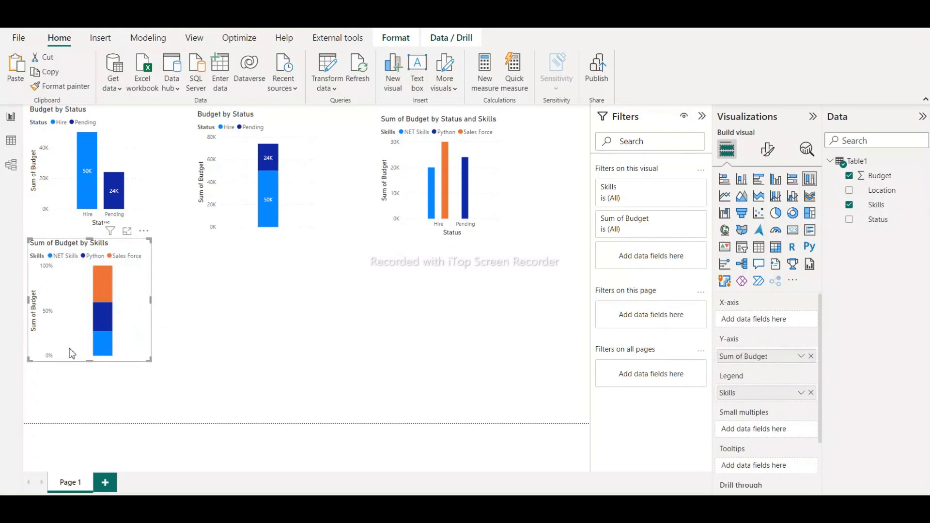
mouse_move(106, 353)
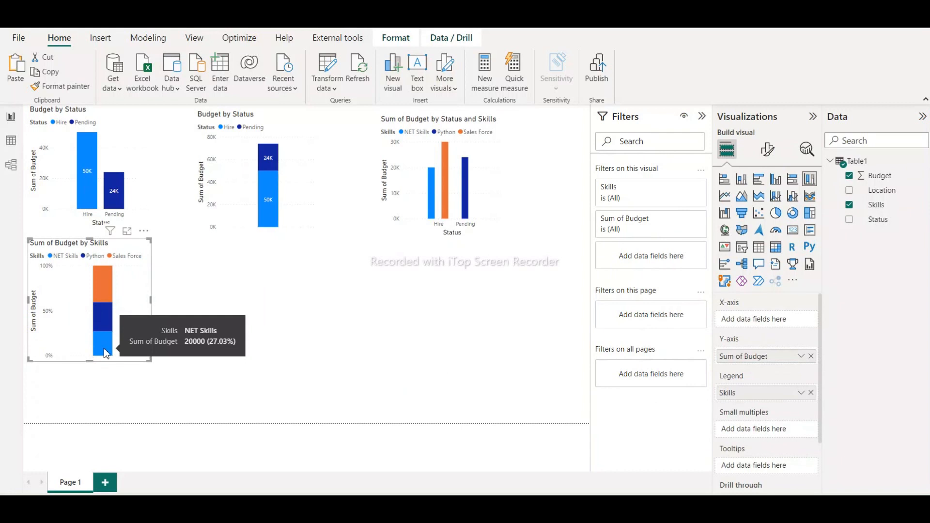
mouse_move(102, 326)
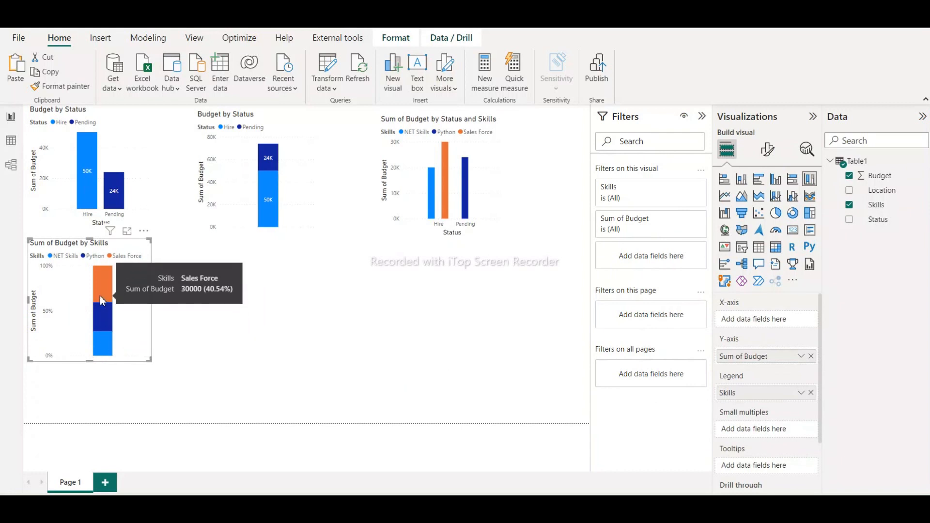
click(767, 151)
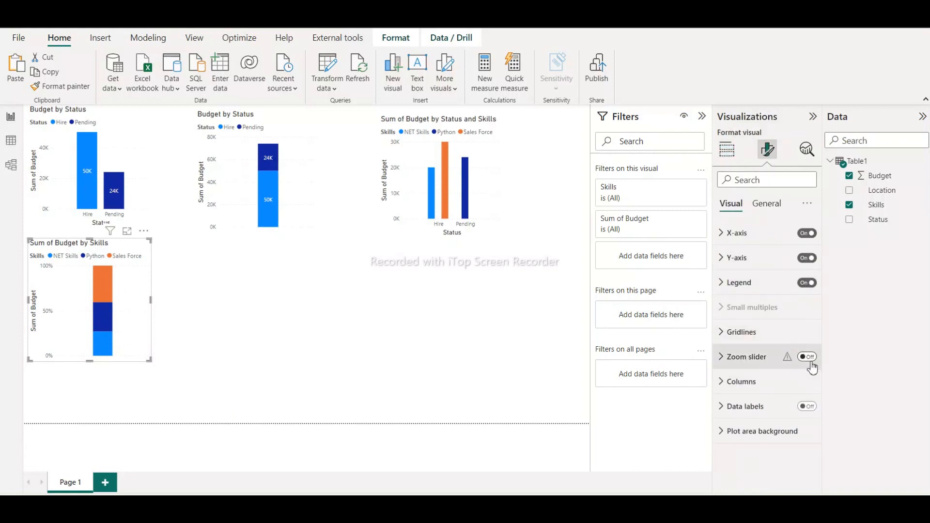
click(808, 407)
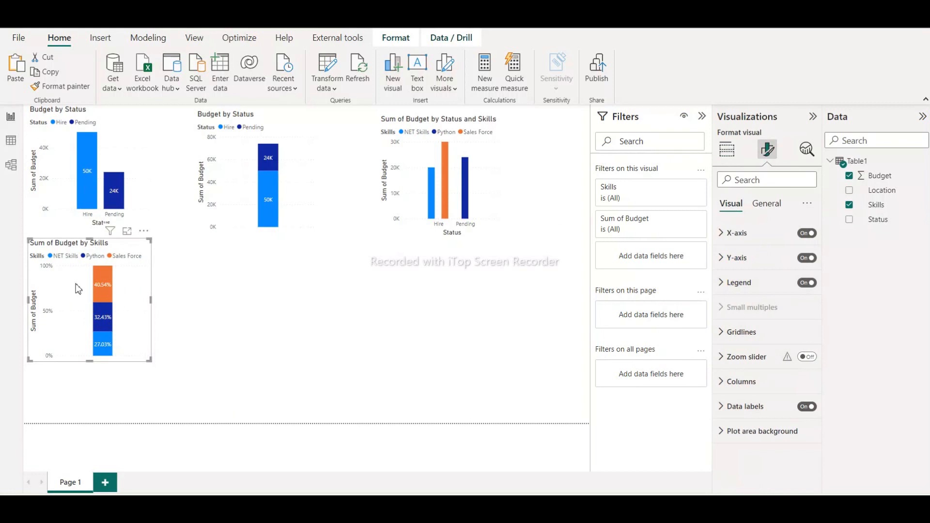
Move the 100% stacked column chart directly below the second Budget by Status chart and inspect its segments.
drag(77, 289, 242, 289)
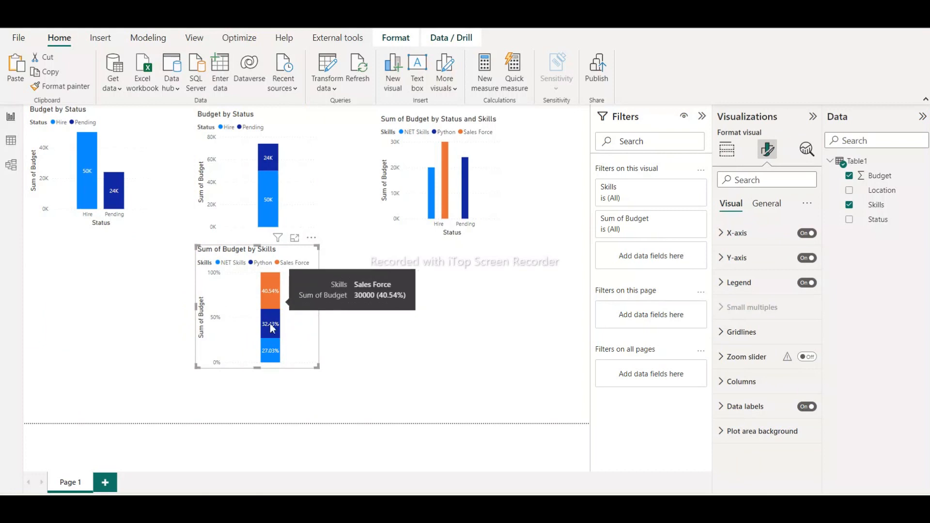
mouse_move(272, 339)
mouse_move(271, 305)
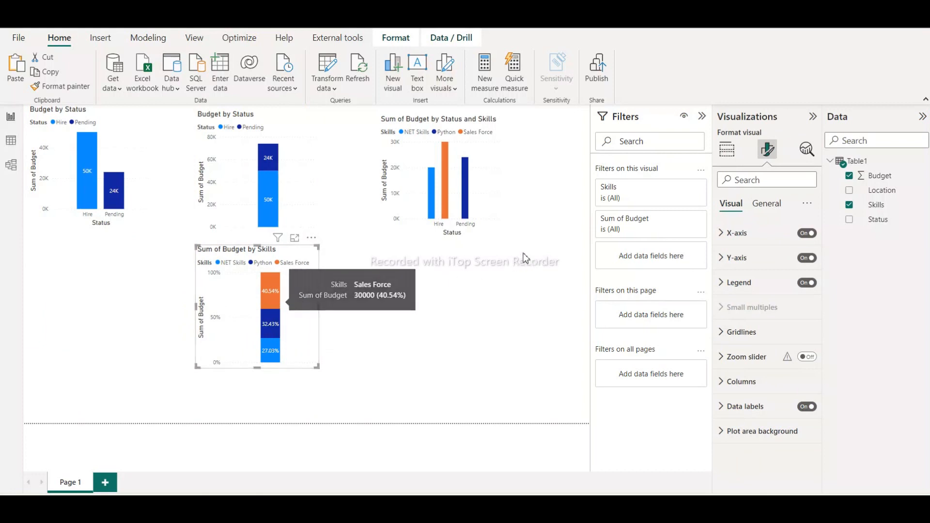